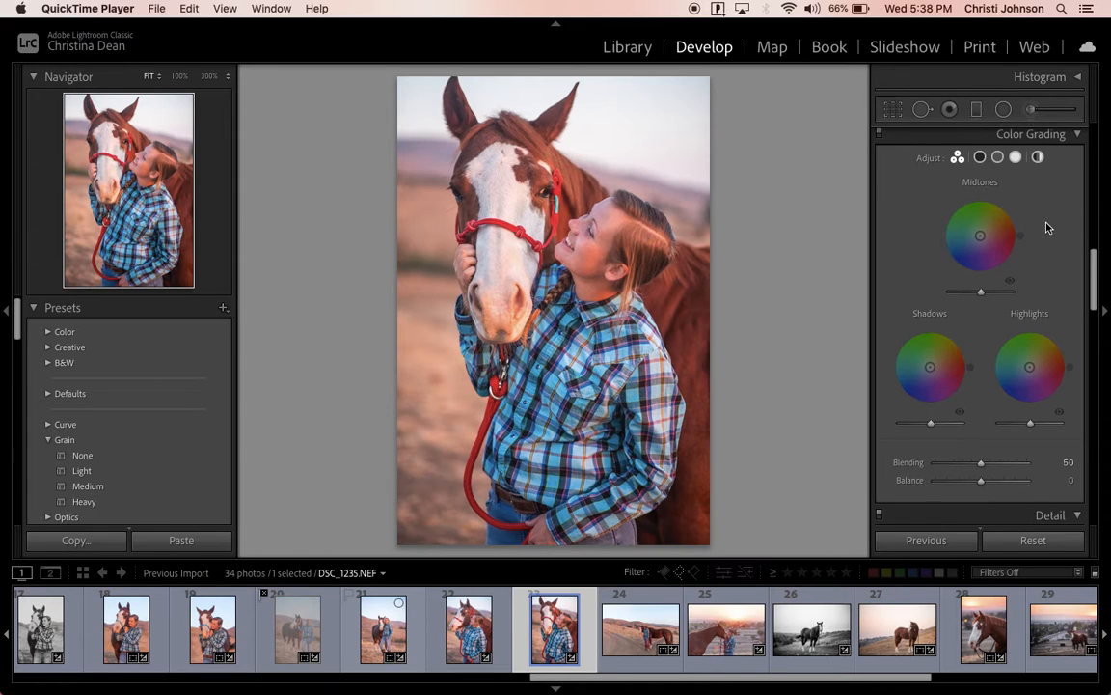
{"action": "scroll", "coordinate": [1048, 227], "scroll_direction": "down", "scroll_amount": 2}
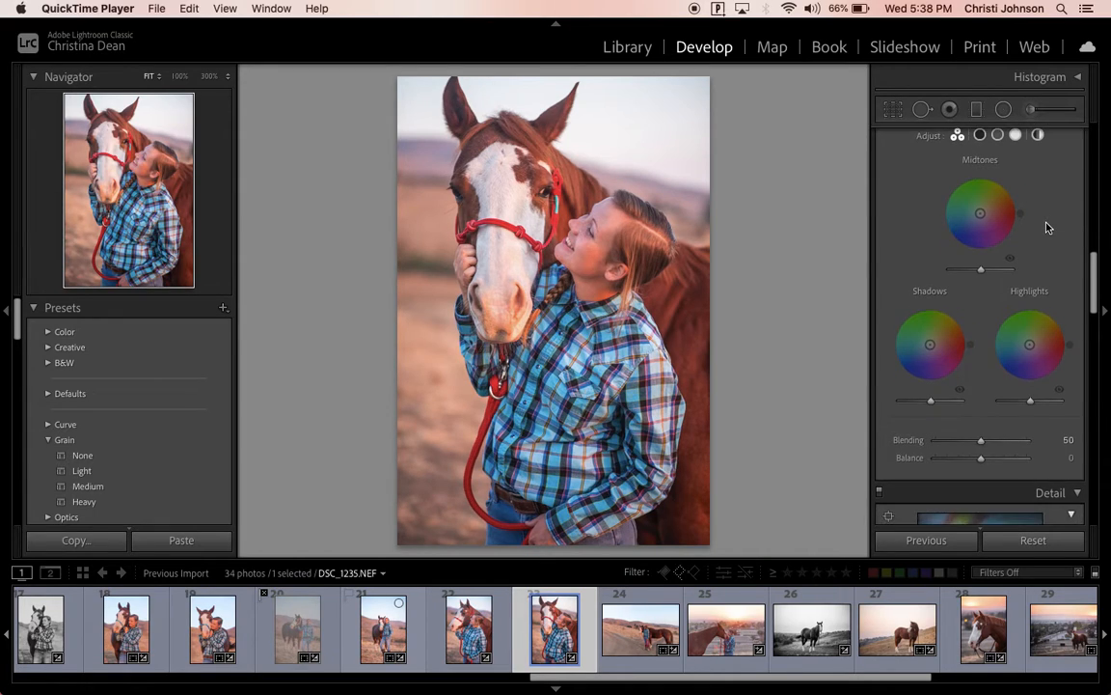
{"action": "scroll", "coordinate": [1049, 227], "scroll_direction": "up", "scroll_amount": 3}
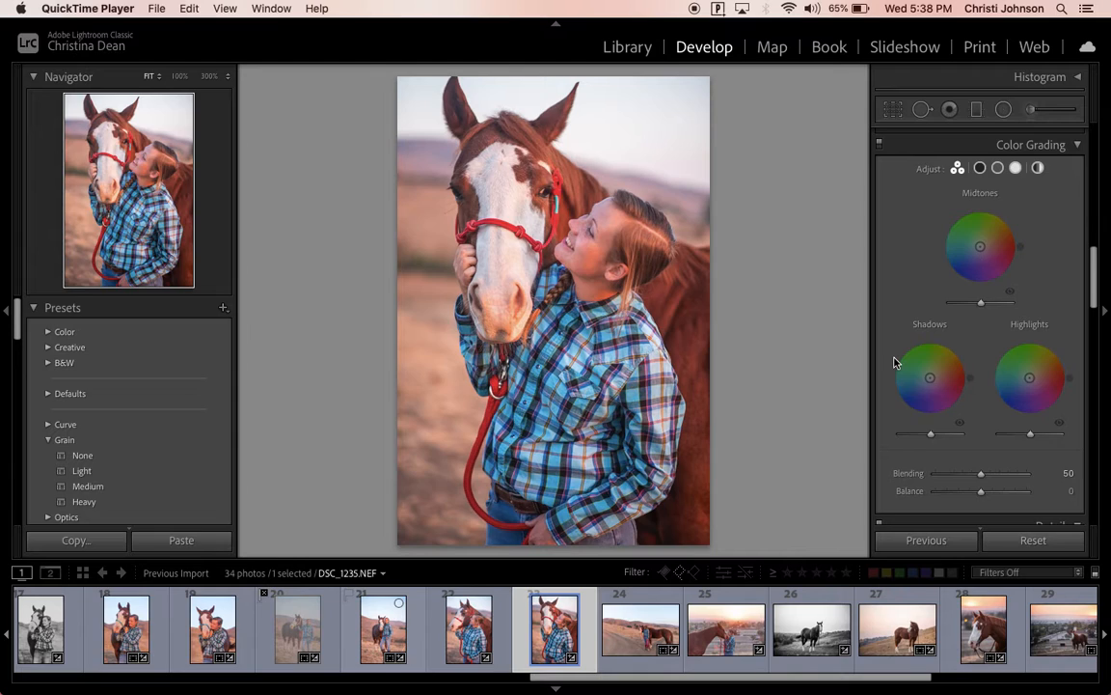
{"action": "scroll", "coordinate": [1025, 270], "scroll_direction": "down", "scroll_amount": 1}
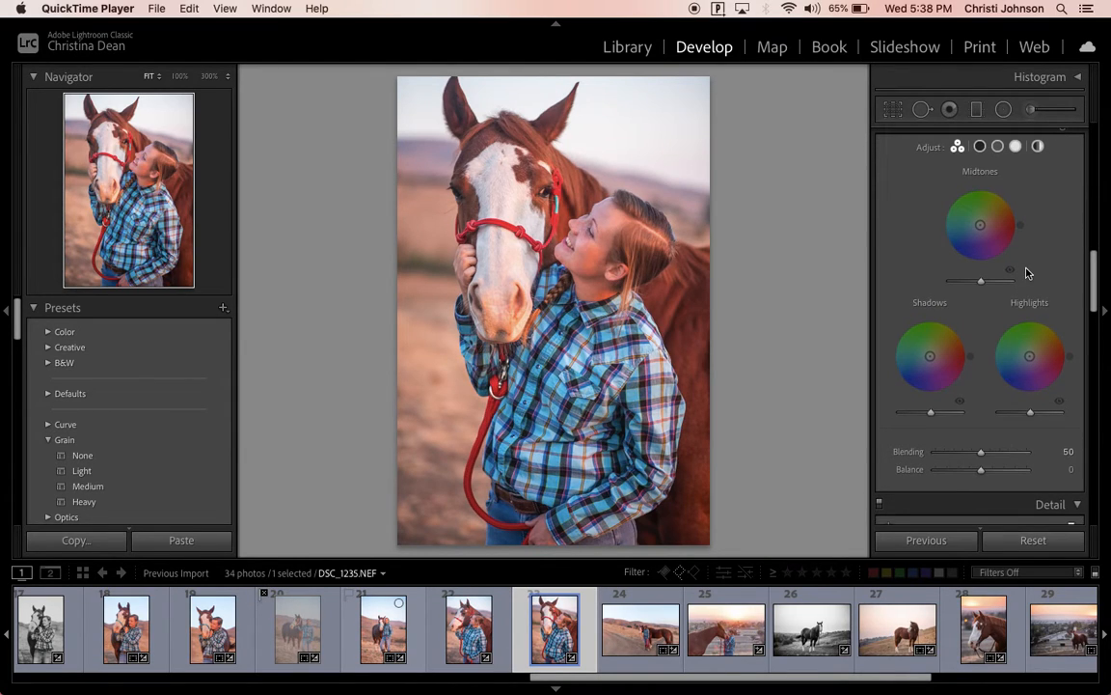
{"action": "scroll", "coordinate": [933, 251], "scroll_direction": "down", "scroll_amount": 1}
{"action": "scroll", "coordinate": [933, 253], "scroll_direction": "up", "scroll_amount": 2}
{"action": "scroll", "coordinate": [933, 253], "scroll_direction": "up", "scroll_amount": 1}
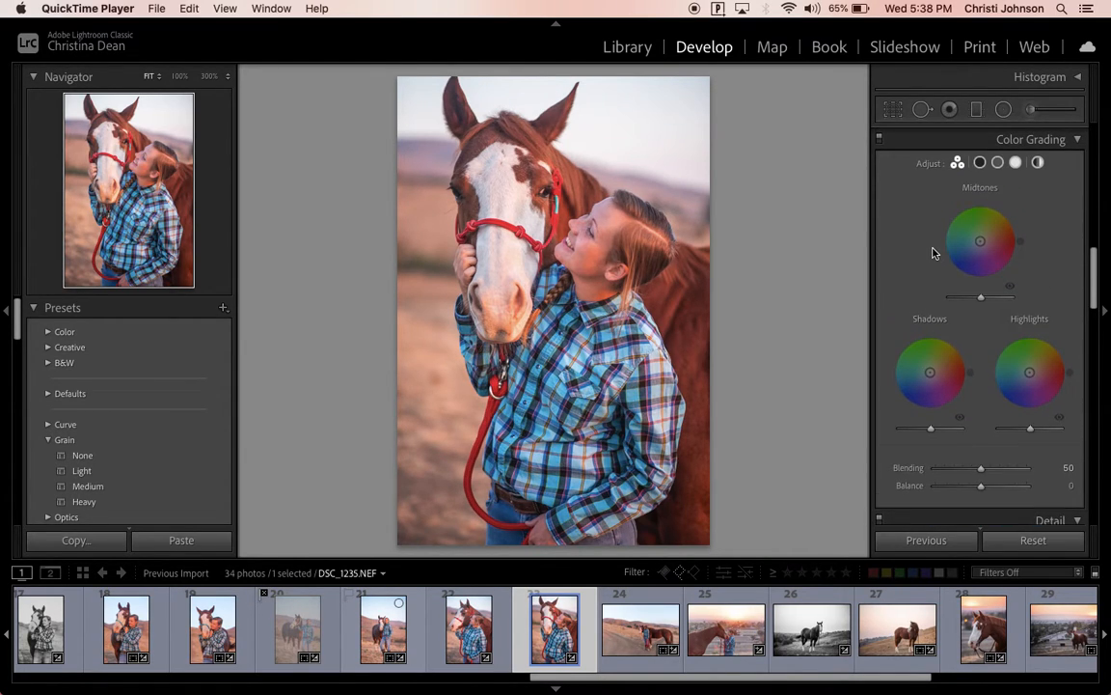
{"action": "left_click", "coordinate": [981, 164]}
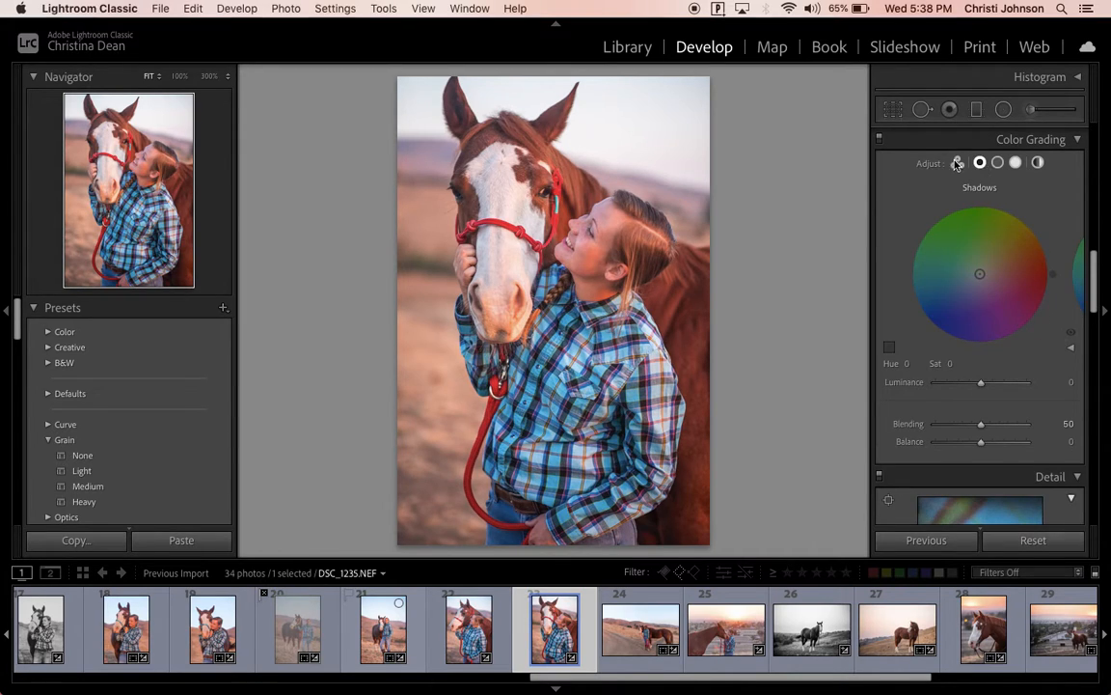
{"action": "left_click", "coordinate": [957, 163]}
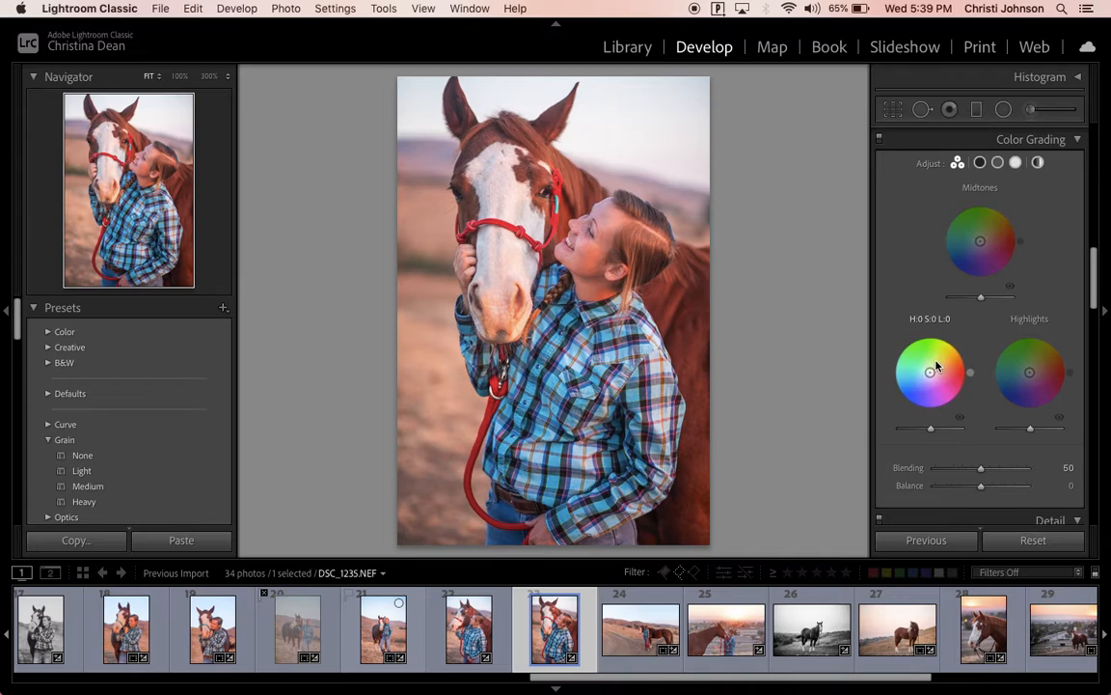
Grade the shadows with hue 45 and saturation 7, and raise the blending to 100.
{"action": "left_click", "coordinate": [981, 163]}
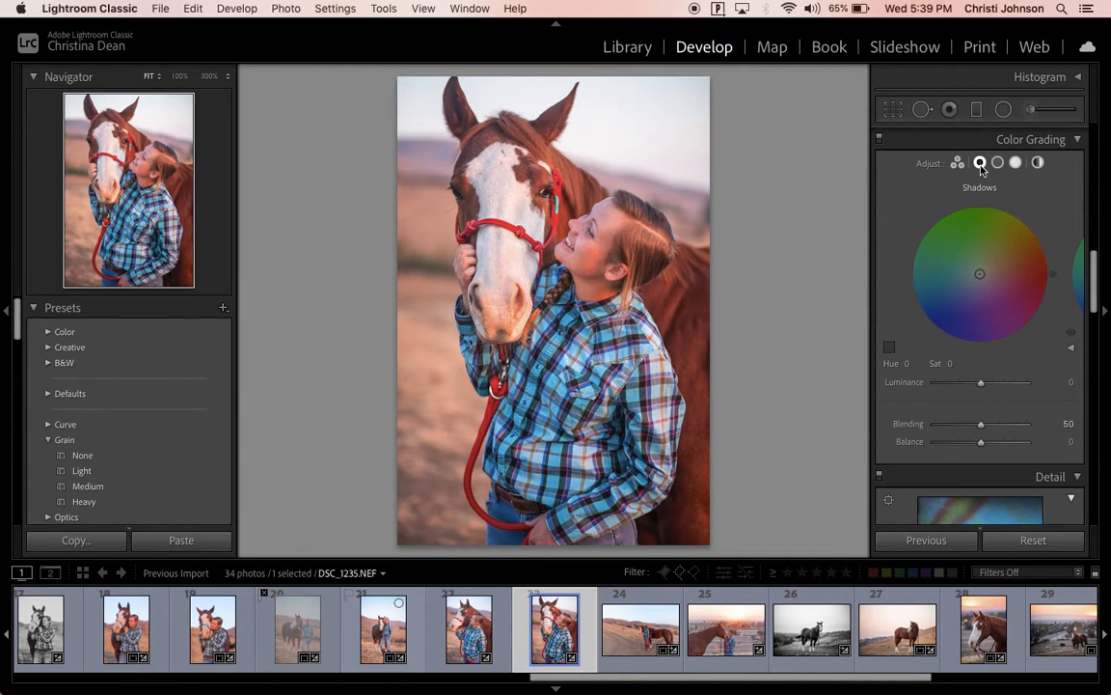
{"action": "left_click", "coordinate": [912, 364]}
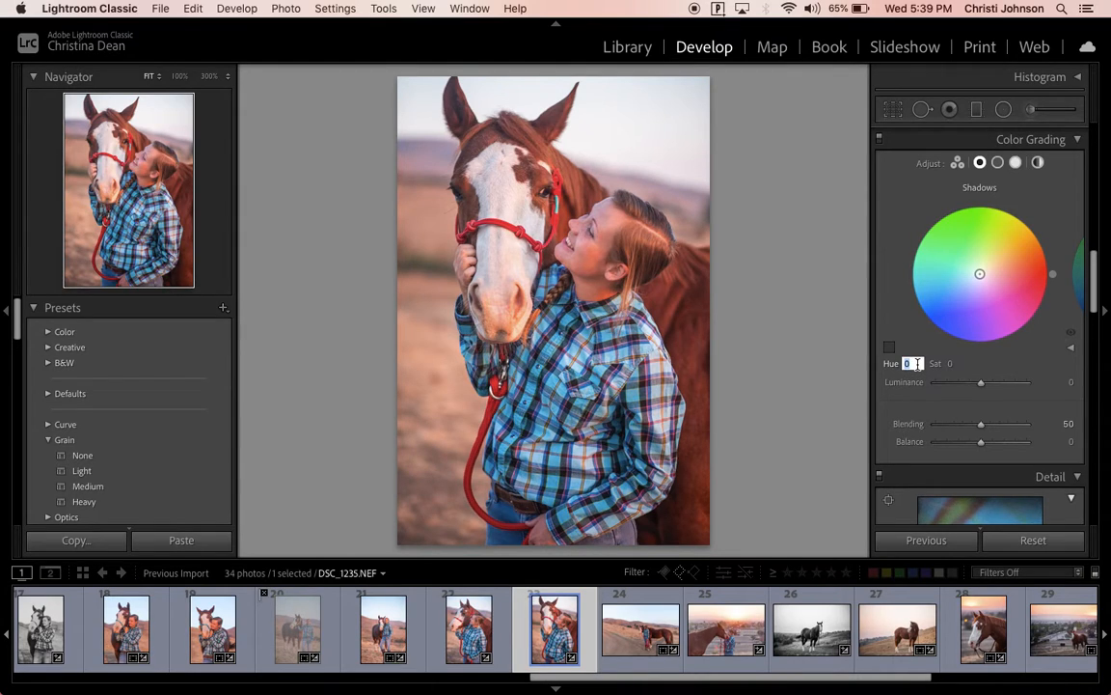
{"action": "type", "text": "45"}
{"action": "key", "text": "Return"}
{"action": "left_click", "coordinate": [953, 364]}
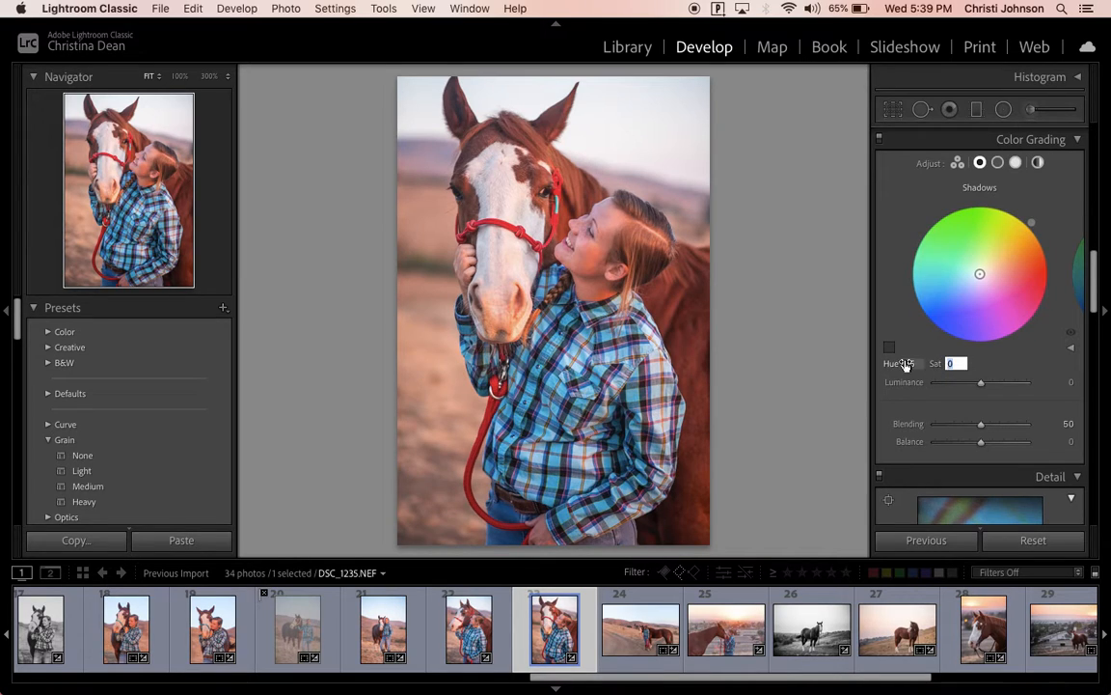
{"action": "type", "text": "7"}
{"action": "key", "text": "Return"}
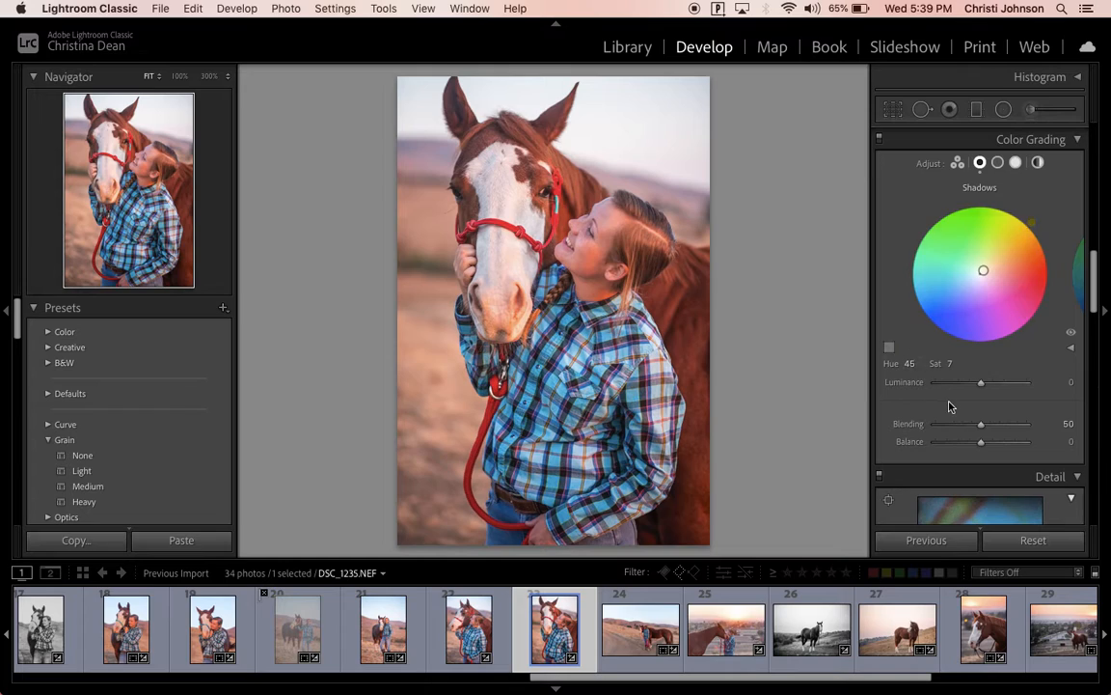
{"action": "left_click_drag", "start_coordinate": [980, 423], "coordinate": [1057, 446]}
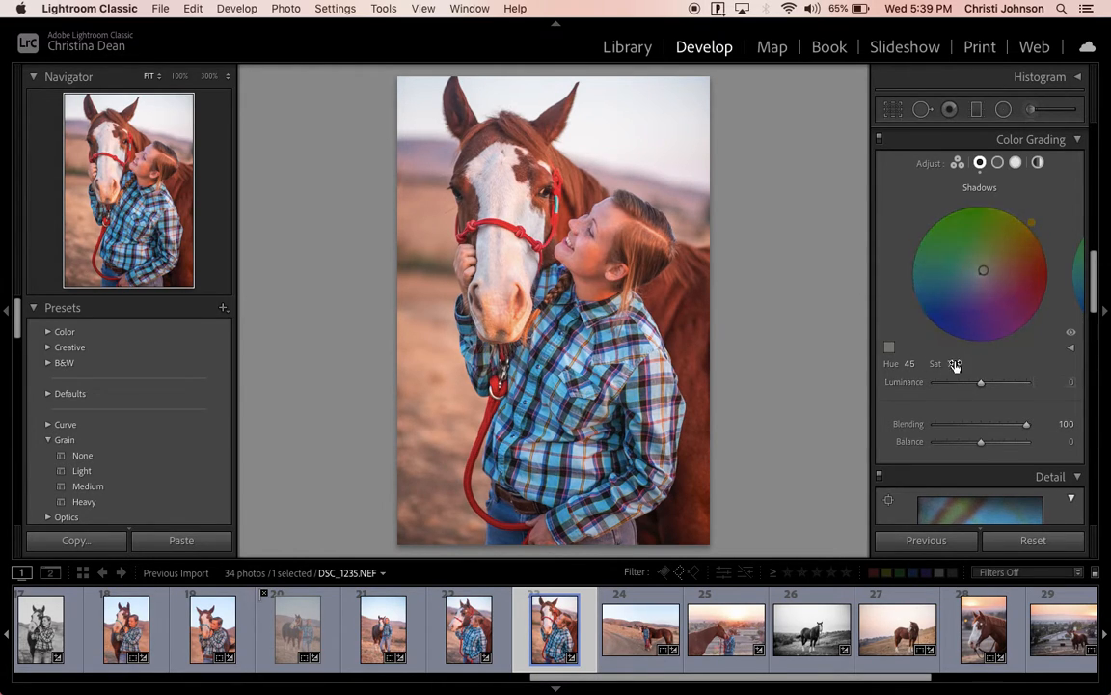
Grade the highlights with hue 40 and saturation 8.
{"action": "left_click", "coordinate": [1014, 163]}
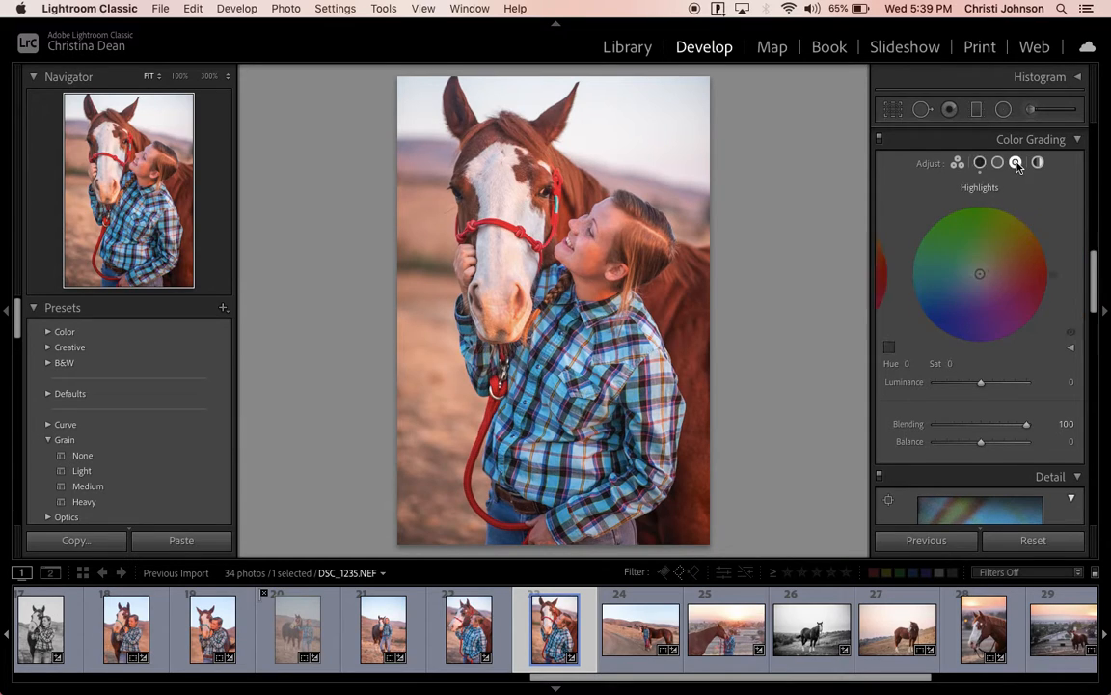
{"action": "left_click", "coordinate": [905, 362]}
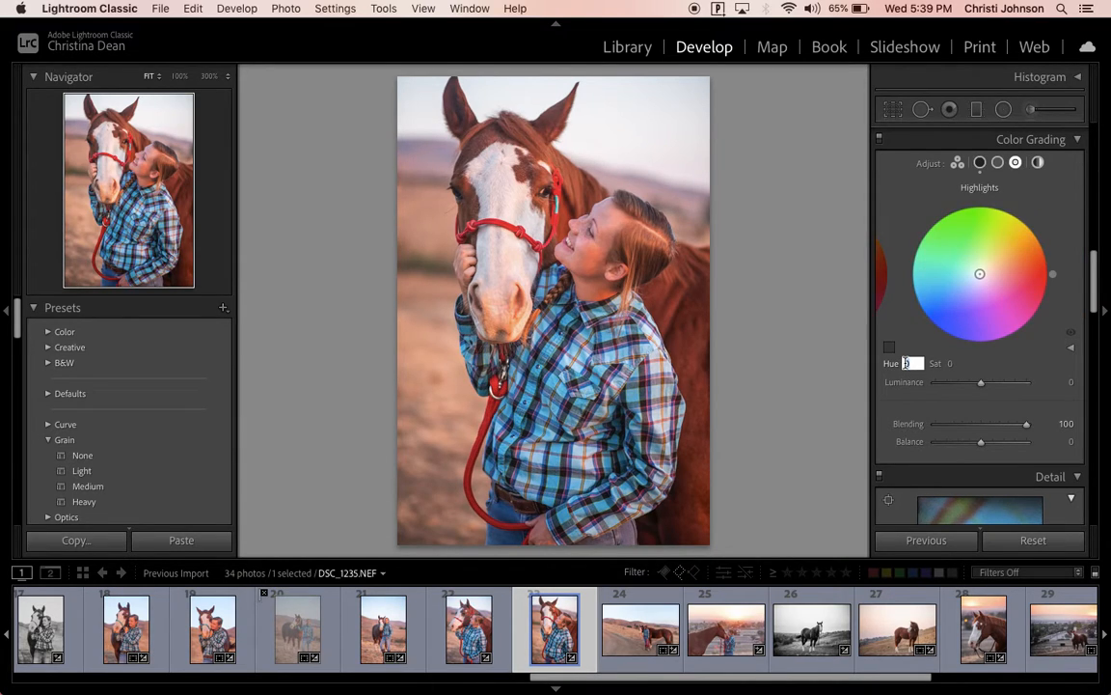
{"action": "type", "text": "40"}
{"action": "key", "text": "Return"}
{"action": "left_click", "coordinate": [955, 363]}
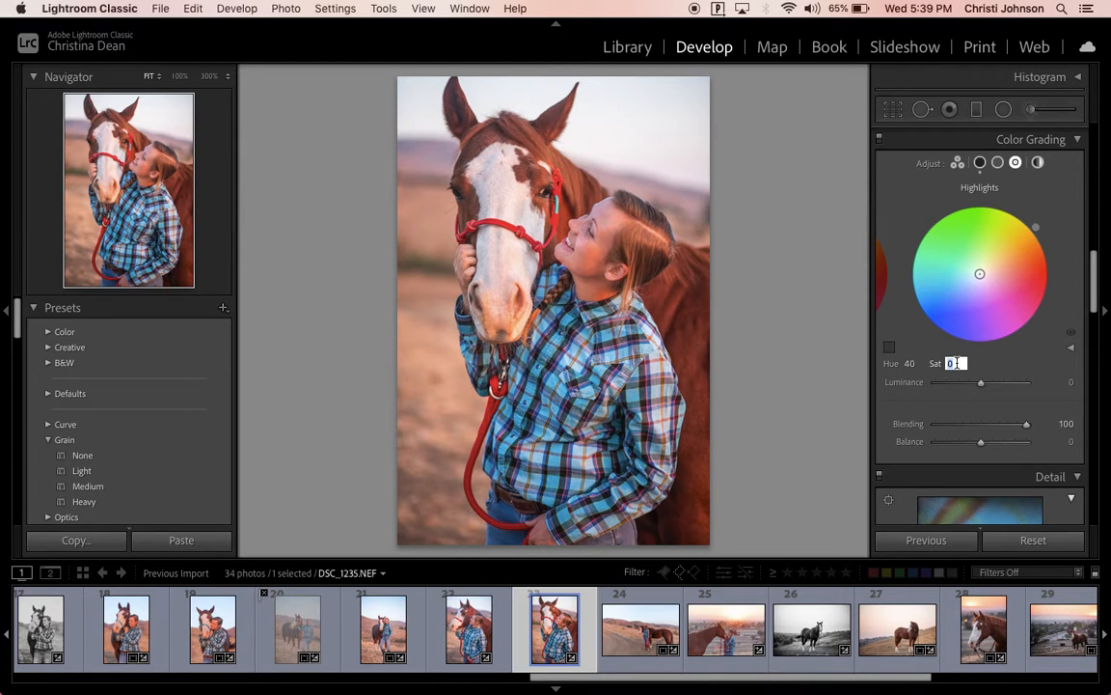
{"action": "type", "text": "8"}
{"action": "key", "text": "Return"}
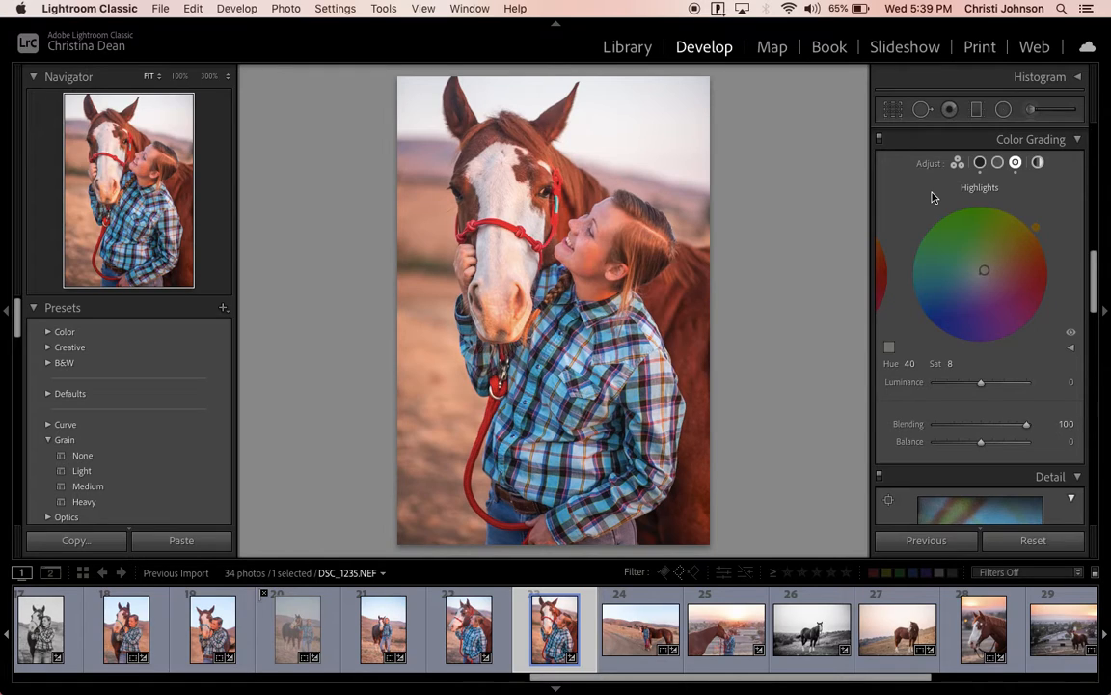
Grade the midtones with a blue tint of hue 195 and saturation 11, and raise their luminance to +68.
{"action": "left_click", "coordinate": [957, 163]}
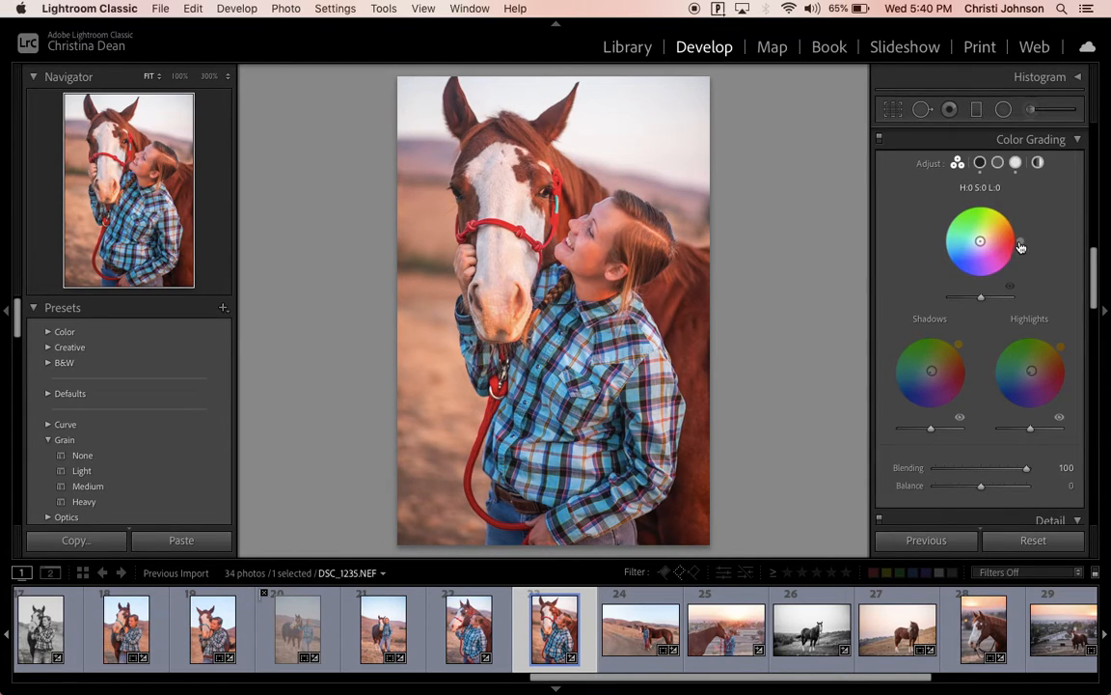
{"action": "mouse_move", "coordinate": [980, 240]}
{"action": "left_mouse_down"}
{"action": "mouse_move", "coordinate": [1007, 234]}
{"action": "mouse_move", "coordinate": [942, 247]}
{"action": "mouse_move", "coordinate": [1004, 235]}
{"action": "mouse_move", "coordinate": [969, 248]}
{"action": "mouse_move", "coordinate": [984, 248]}
{"action": "mouse_move", "coordinate": [980, 211]}
{"action": "mouse_move", "coordinate": [969, 209]}
{"action": "mouse_move", "coordinate": [947, 241]}
{"action": "mouse_move", "coordinate": [960, 262]}
{"action": "mouse_move", "coordinate": [947, 238]}
{"action": "mouse_move", "coordinate": [980, 241]}
{"action": "left_mouse_up"}
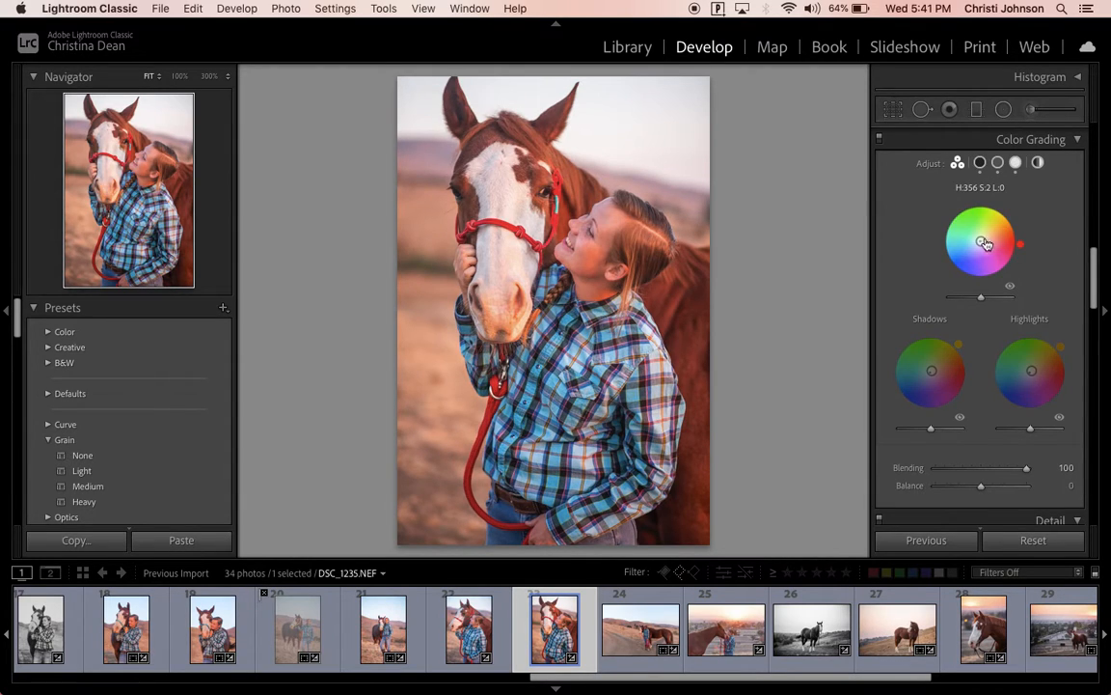
{"action": "mouse_move", "coordinate": [985, 245]}
{"action": "left_mouse_down"}
{"action": "mouse_move", "coordinate": [971, 221]}
{"action": "mouse_move", "coordinate": [976, 243]}
{"action": "left_mouse_up"}
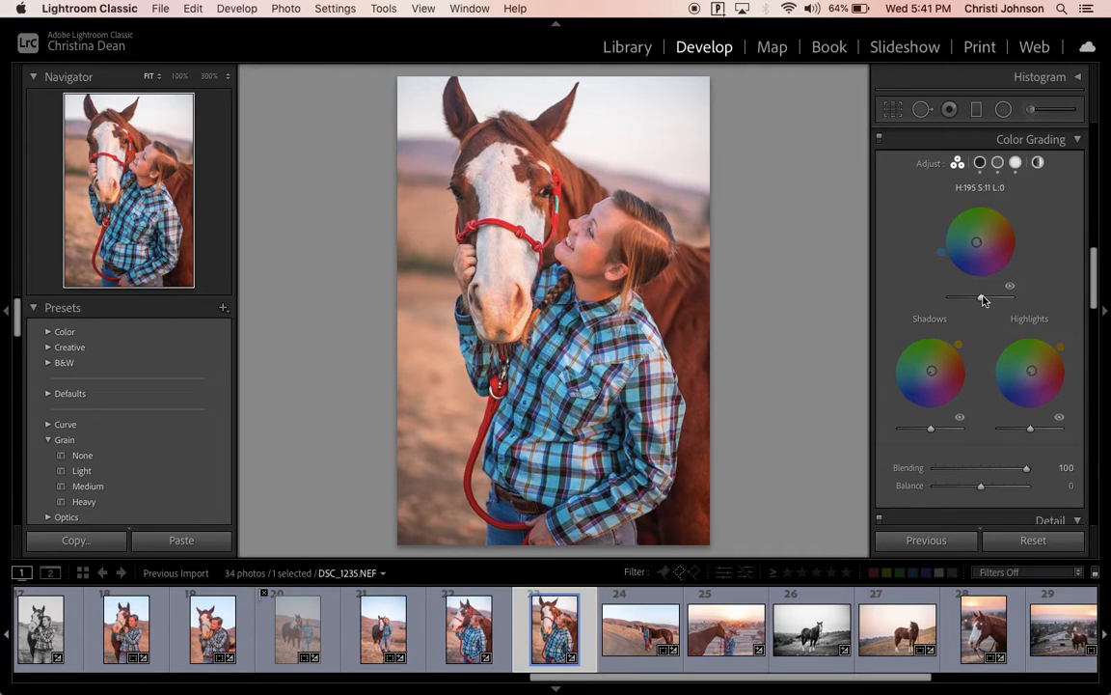
{"action": "left_click_drag", "start_coordinate": [983, 302], "coordinate": [1012, 300]}
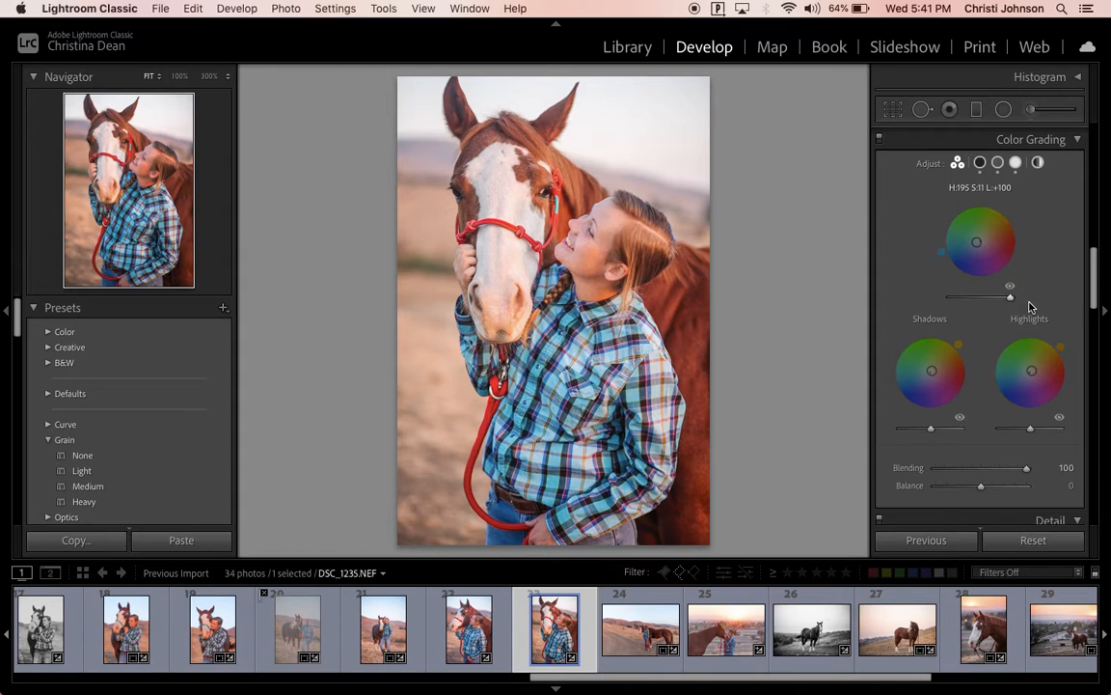
{"action": "mouse_move", "coordinate": [1010, 304]}
{"action": "left_mouse_down"}
{"action": "mouse_move", "coordinate": [929, 295]}
{"action": "mouse_move", "coordinate": [1050, 305]}
{"action": "mouse_move", "coordinate": [1002, 302]}
{"action": "left_mouse_up"}
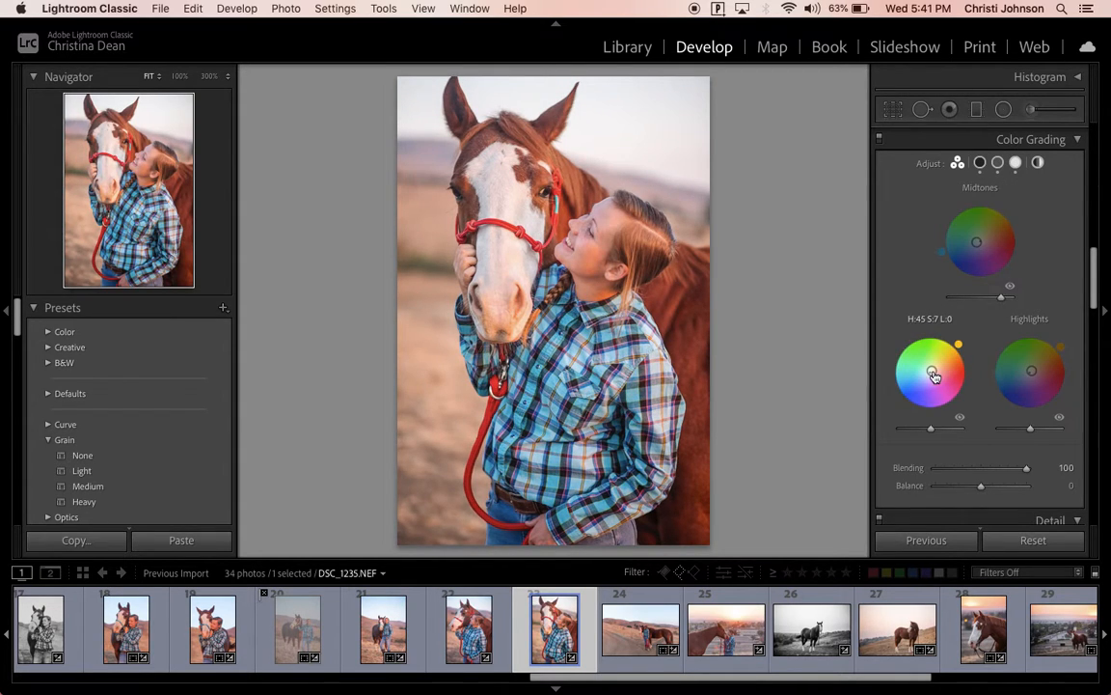
Shift the shadow tint to hue 15 and saturation 13, and lower the shadow luminance to -7.
{"action": "mouse_move", "coordinate": [931, 371]}
{"action": "left_mouse_down"}
{"action": "mouse_move", "coordinate": [950, 354]}
{"action": "mouse_move", "coordinate": [947, 395]}
{"action": "mouse_move", "coordinate": [899, 355]}
{"action": "mouse_move", "coordinate": [925, 335]}
{"action": "mouse_move", "coordinate": [930, 370]}
{"action": "mouse_move", "coordinate": [911, 375]}
{"action": "mouse_move", "coordinate": [928, 387]}
{"action": "mouse_move", "coordinate": [930, 370]}
{"action": "mouse_move", "coordinate": [957, 364]}
{"action": "mouse_move", "coordinate": [935, 370]}
{"action": "left_mouse_up"}
{"action": "left_click_drag", "start_coordinate": [932, 428], "coordinate": [928, 433]}
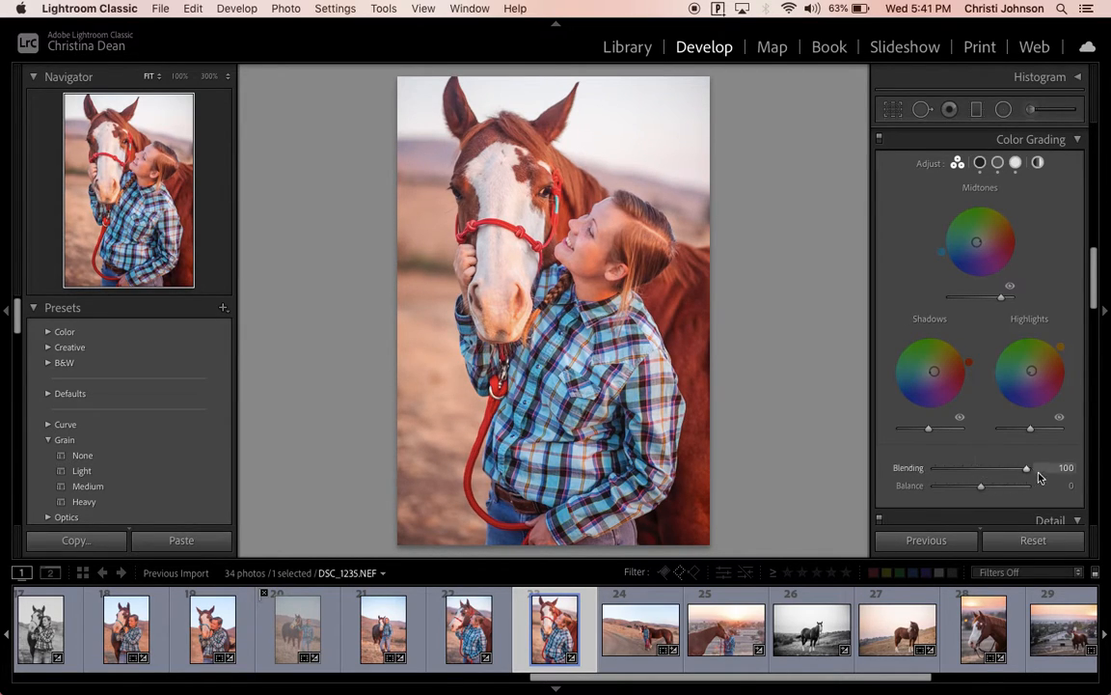
Try out different blending and balance amounts, including a balance of +100, and restore blending to 100 and balance to 0.
{"action": "left_click_drag", "start_coordinate": [1027, 467], "coordinate": [954, 469]}
{"action": "left_click_drag", "start_coordinate": [1047, 479], "coordinate": [980, 480]}
{"action": "scroll", "coordinate": [1010, 305], "scroll_direction": "down", "scroll_amount": 1}
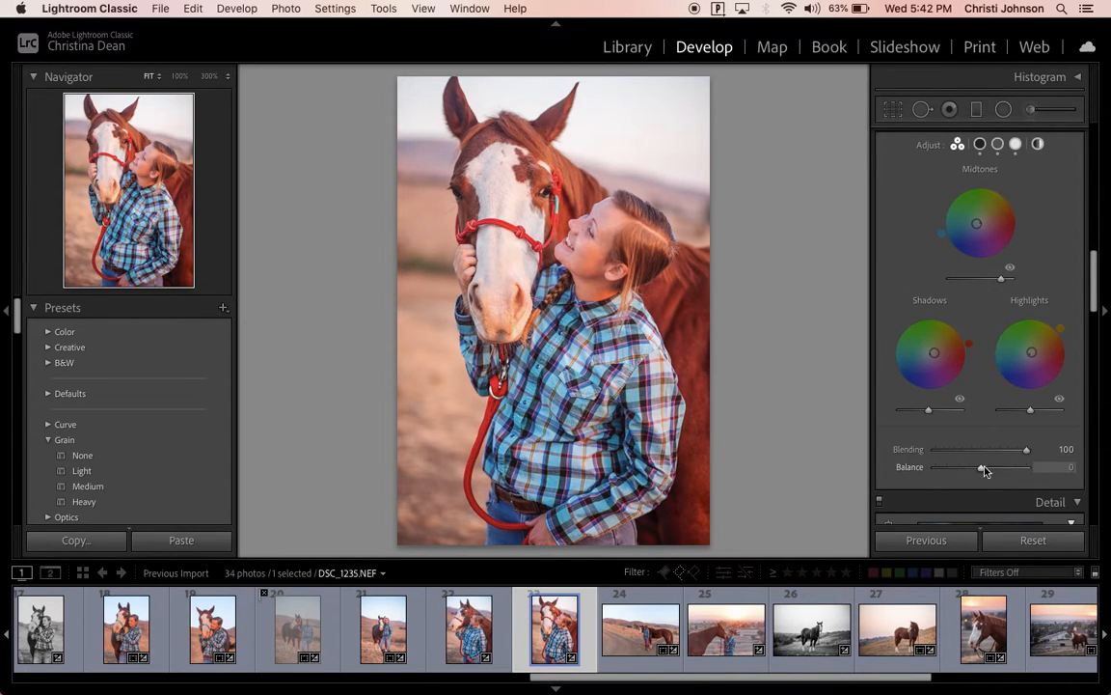
{"action": "left_click_drag", "start_coordinate": [1003, 472], "coordinate": [962, 471]}
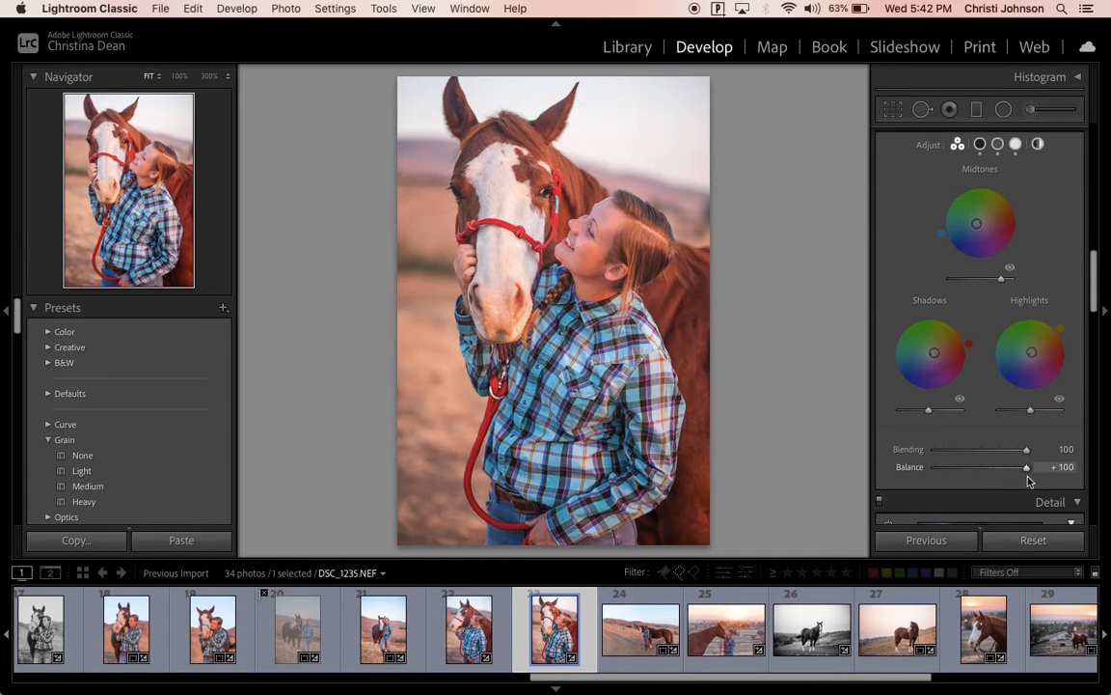
{"action": "left_click_drag", "start_coordinate": [976, 476], "coordinate": [983, 473]}
{"action": "double_click", "coordinate": [982, 473]}
{"action": "scroll", "coordinate": [998, 275], "scroll_direction": "up", "scroll_amount": 1}
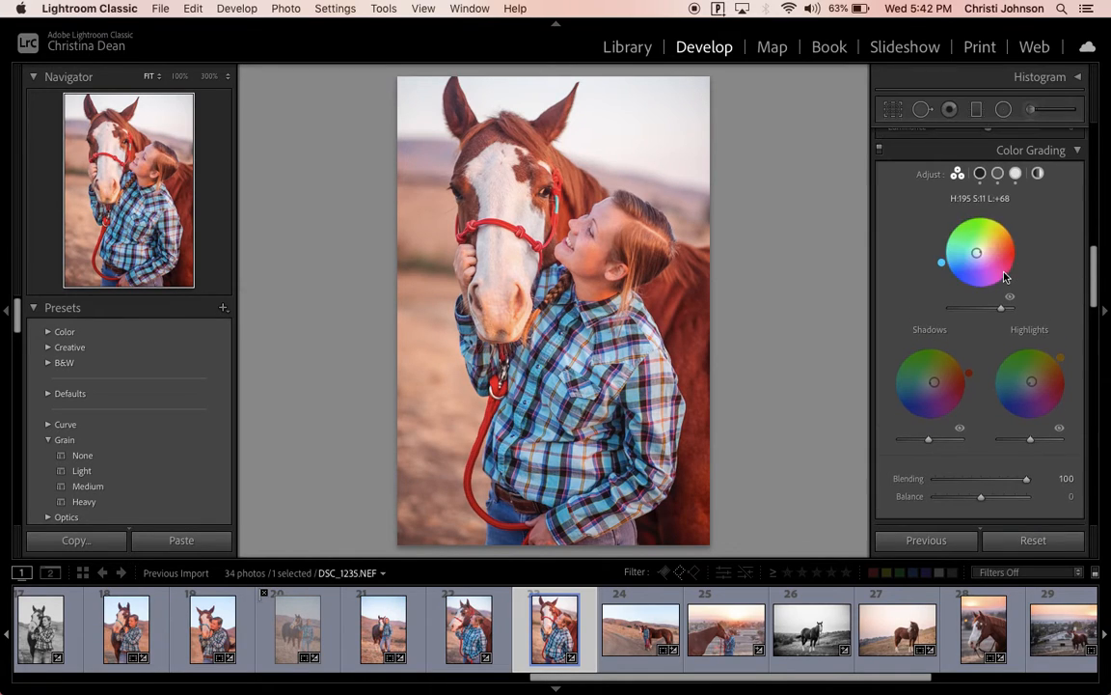
Set the shadows to hue 67 and saturation 4, and raise the shadow luminance to +55.
{"action": "left_click", "coordinate": [980, 174]}
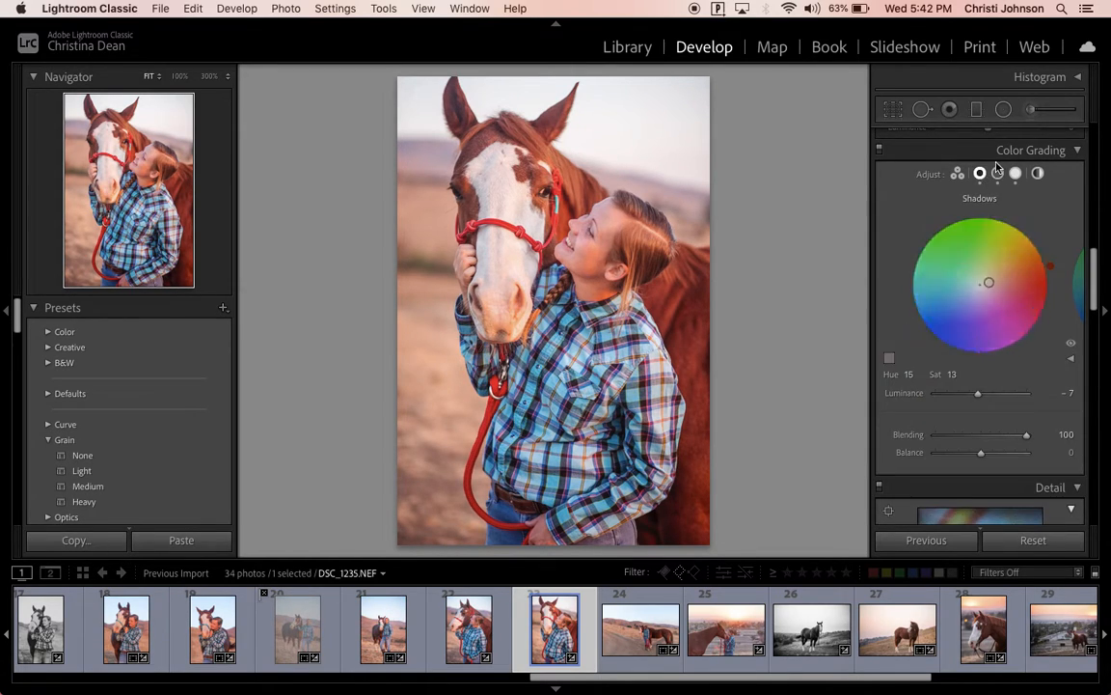
{"action": "left_click", "coordinate": [907, 373]}
{"action": "type", "text": "60"}
{"action": "key", "text": "Return"}
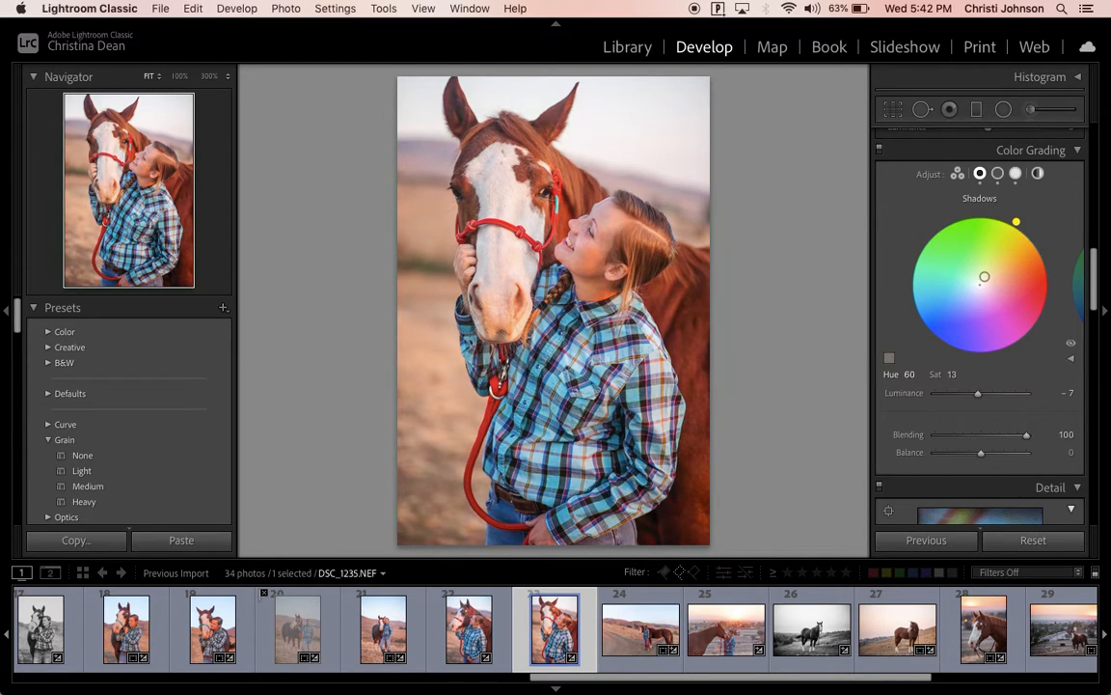
{"action": "left_click", "coordinate": [908, 374]}
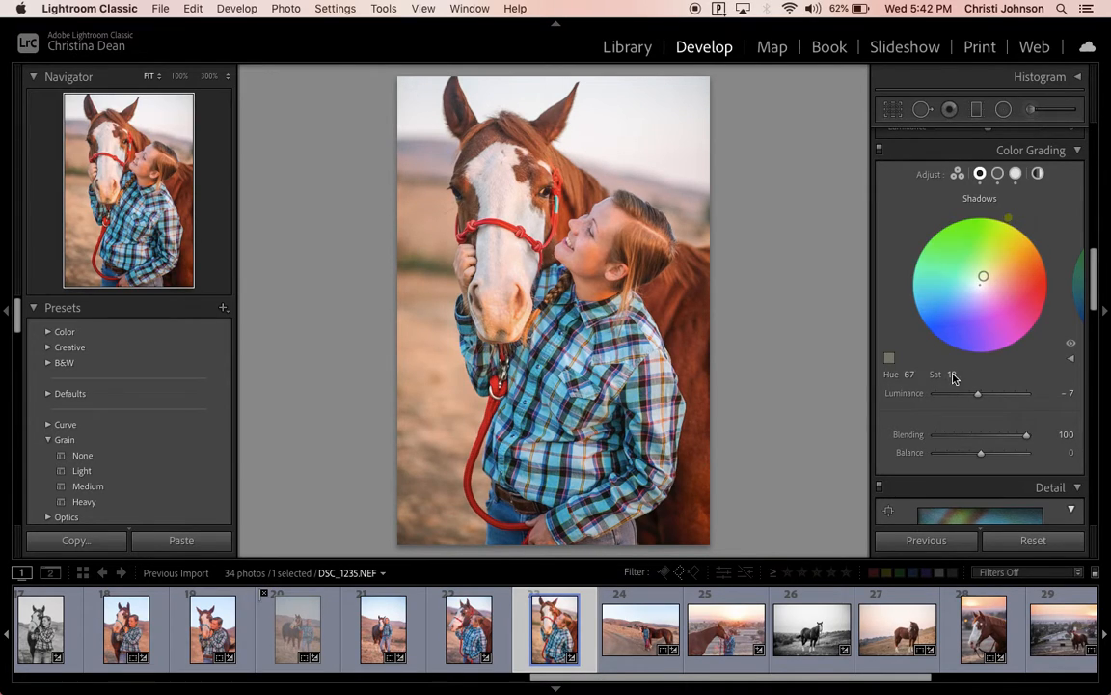
{"action": "left_click", "coordinate": [953, 374]}
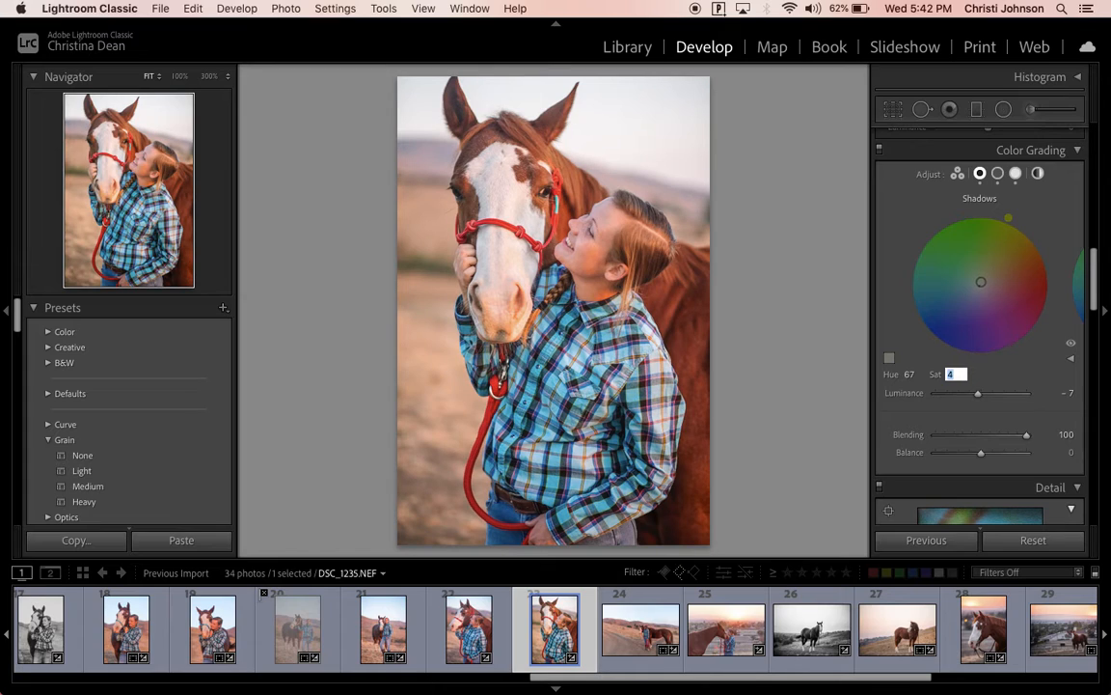
{"action": "left_click", "coordinate": [990, 403]}
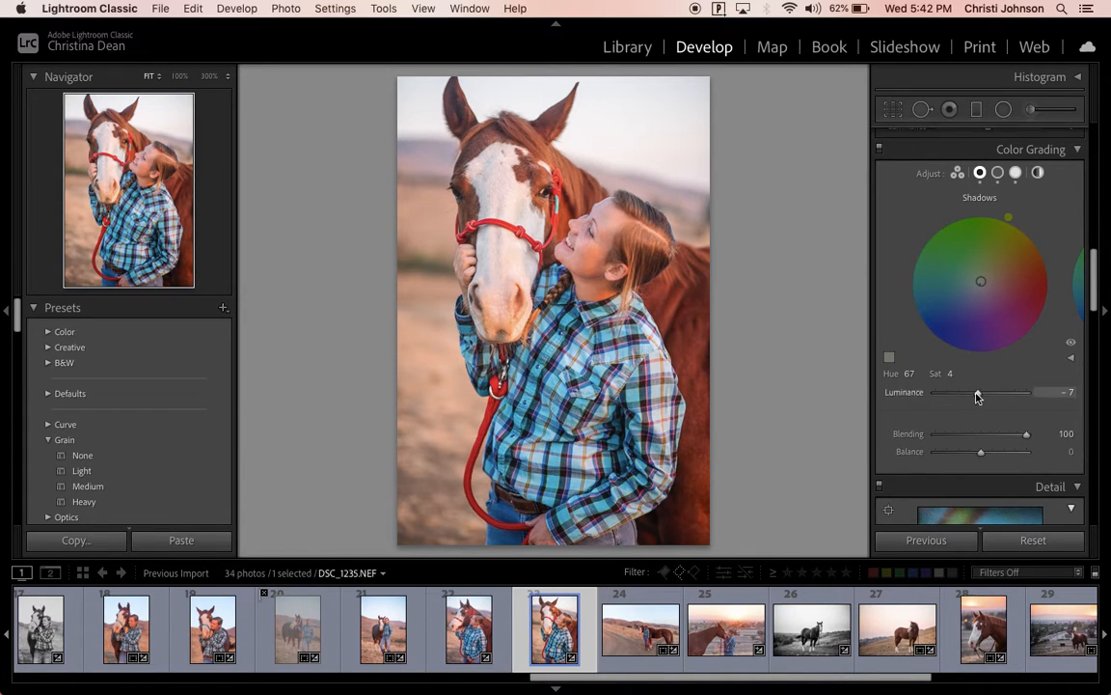
{"action": "left_click", "coordinate": [1082, 299]}
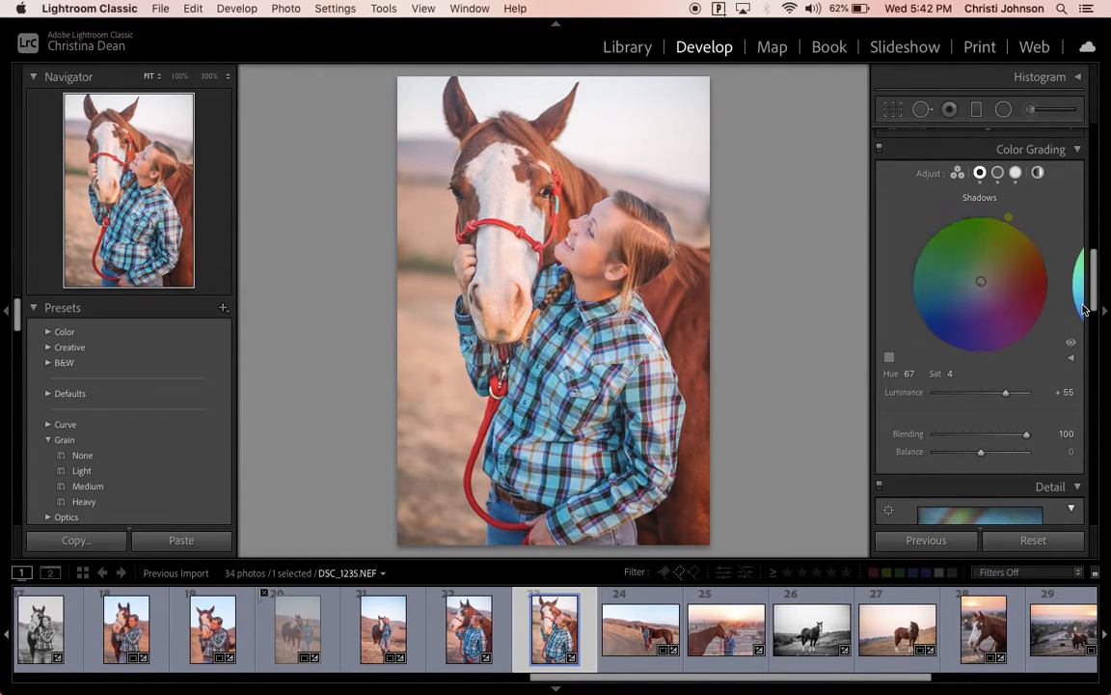
Apply a global color grade of hue 28 and saturation 8 with luminance +55.
{"action": "left_click", "coordinate": [1015, 172]}
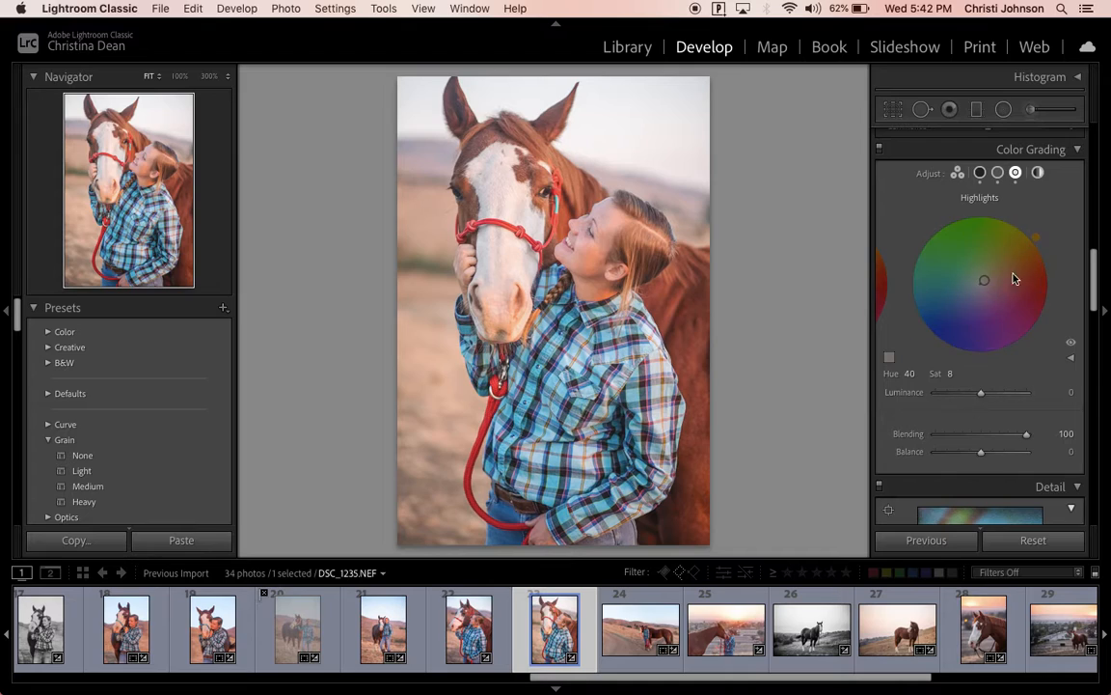
{"action": "left_click", "coordinate": [1037, 173]}
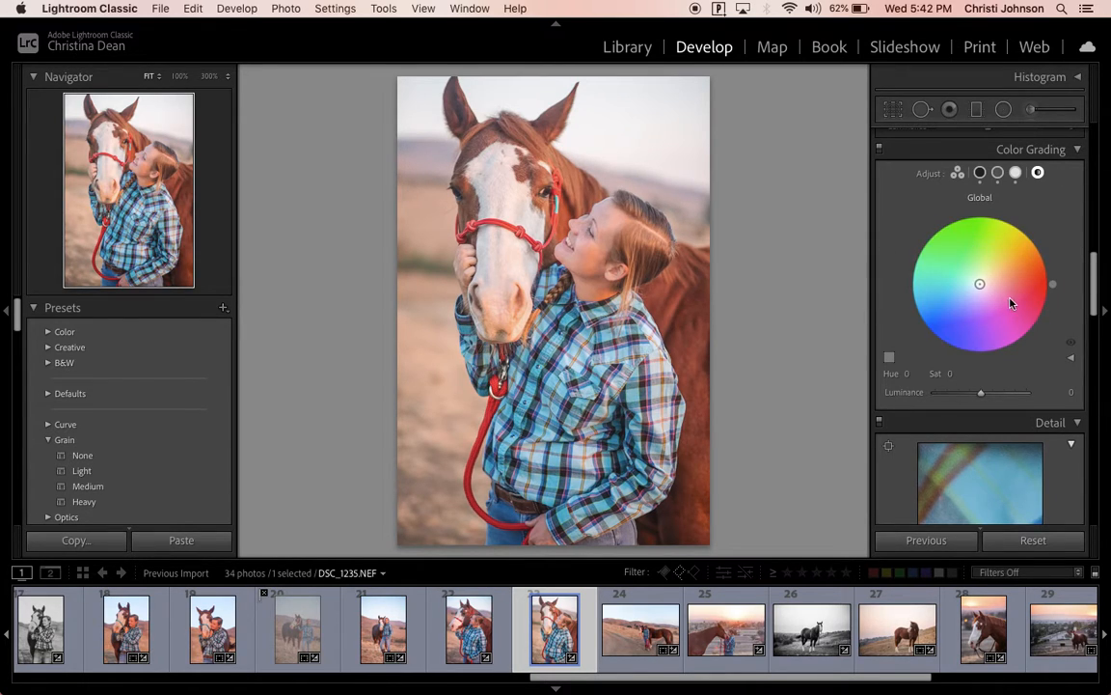
{"action": "scroll", "coordinate": [1013, 251], "scroll_direction": "up", "scroll_amount": 10}
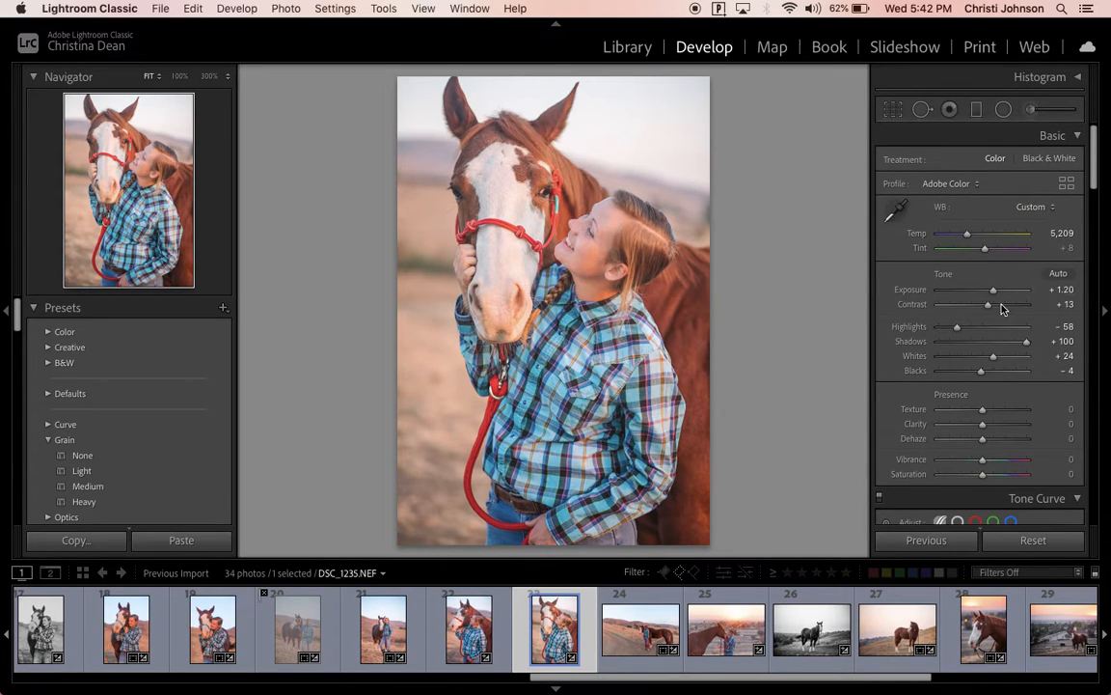
{"action": "scroll", "coordinate": [984, 289], "scroll_direction": "down", "scroll_amount": 10}
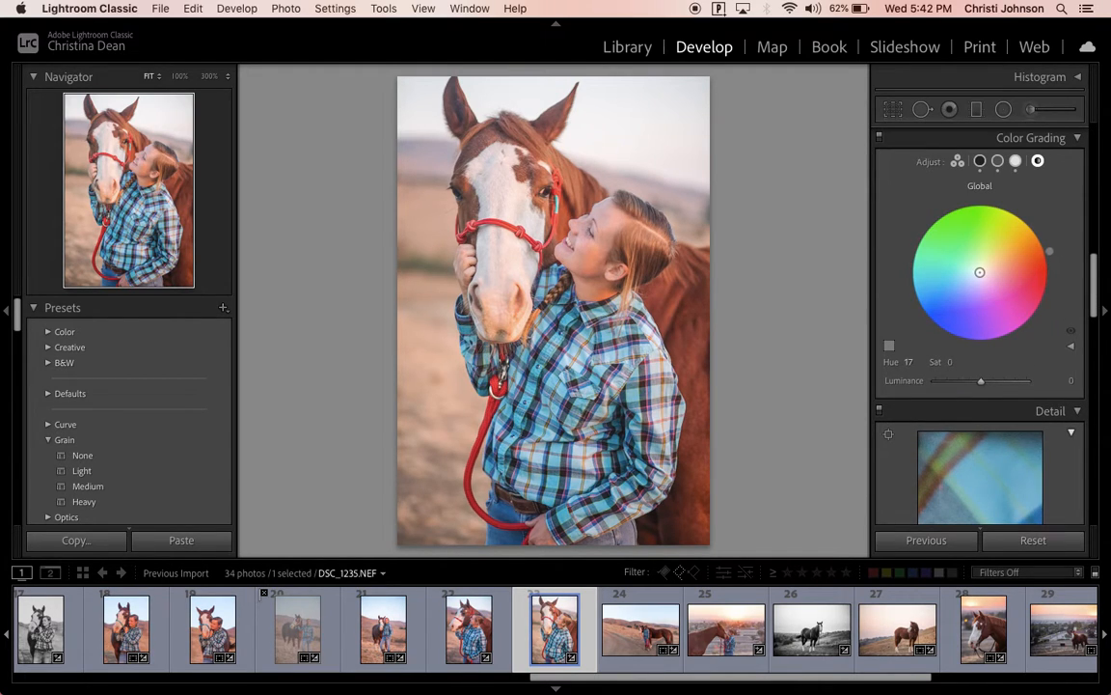
{"action": "left_click_drag", "start_coordinate": [982, 285], "coordinate": [989, 253]}
{"action": "mouse_move", "coordinate": [997, 209]}
{"action": "left_mouse_down"}
{"action": "mouse_move", "coordinate": [1050, 251]}
{"action": "mouse_move", "coordinate": [1043, 237]}
{"action": "left_mouse_up"}
{"action": "mouse_move", "coordinate": [986, 268]}
{"action": "left_mouse_down"}
{"action": "mouse_move", "coordinate": [1033, 243]}
{"action": "mouse_move", "coordinate": [988, 268]}
{"action": "left_mouse_up"}
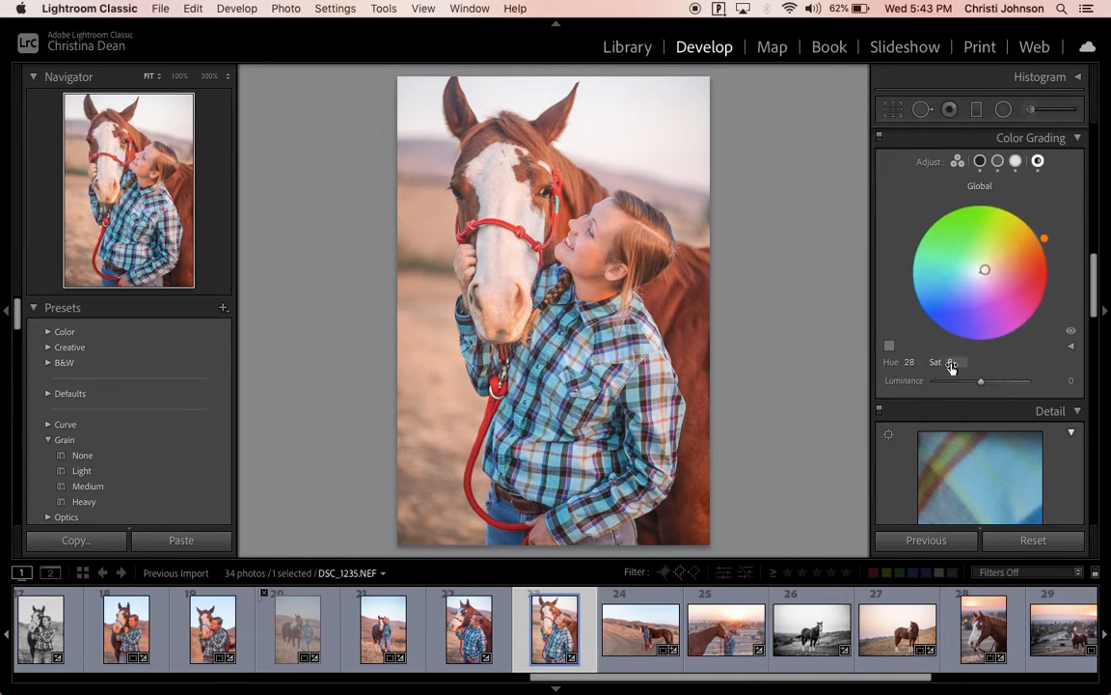
{"action": "left_click_drag", "start_coordinate": [981, 382], "coordinate": [1005, 382]}
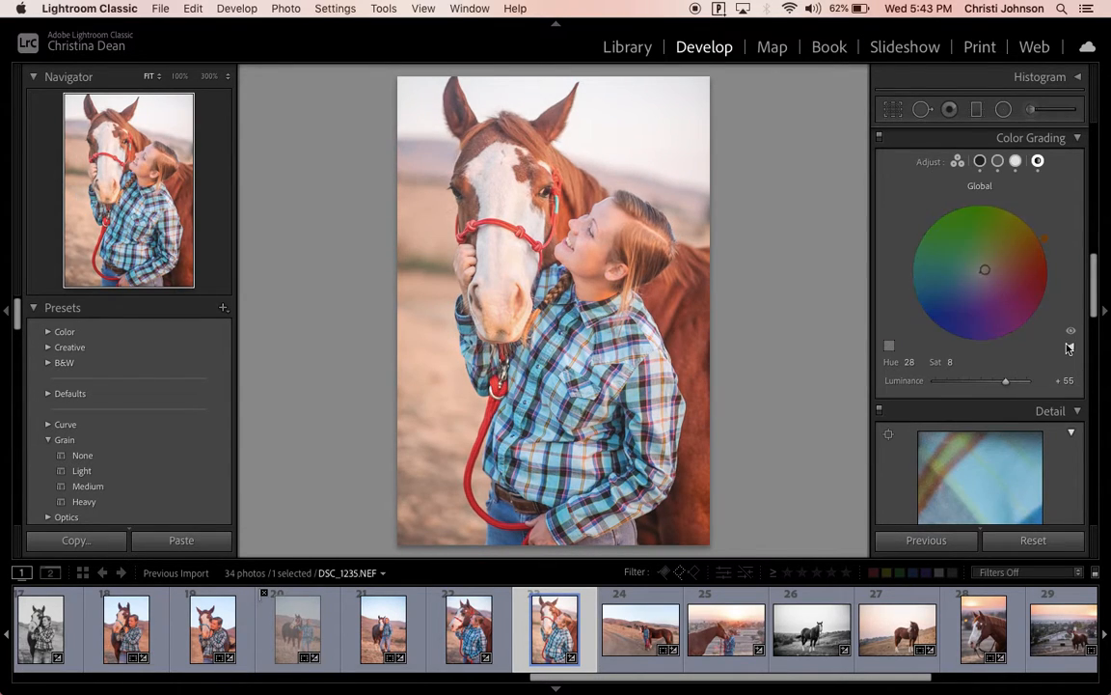